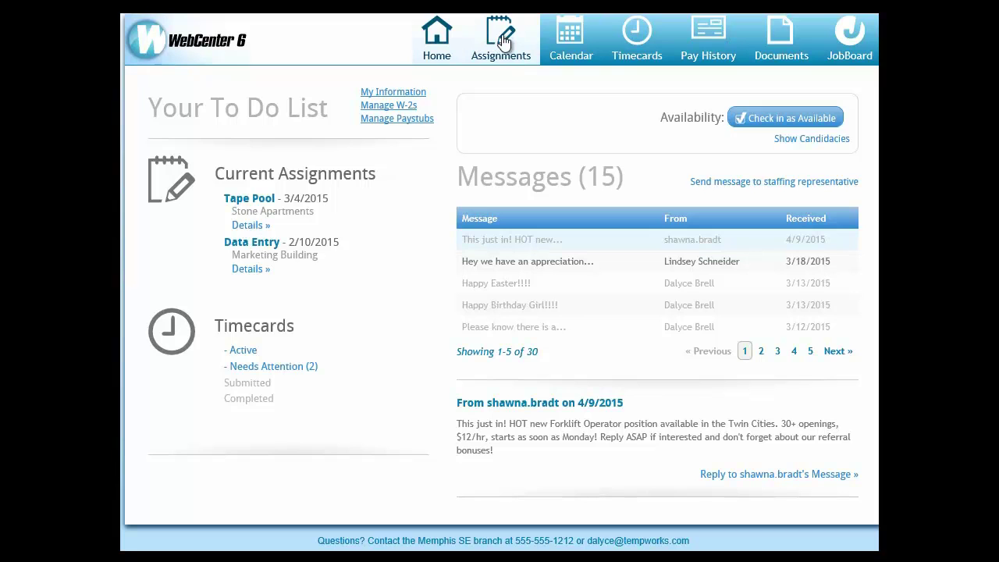
left_click(504, 43)
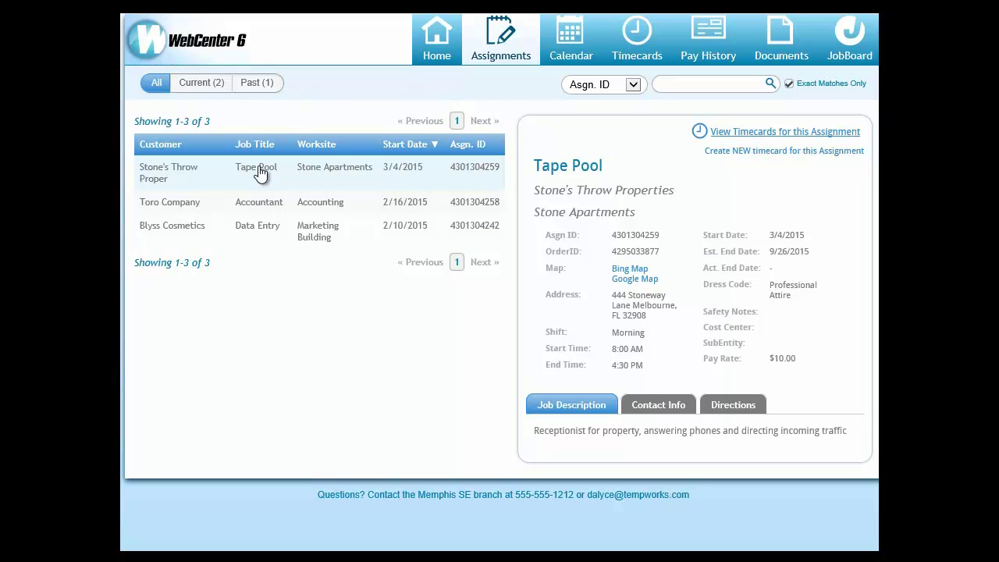
left_click(818, 153)
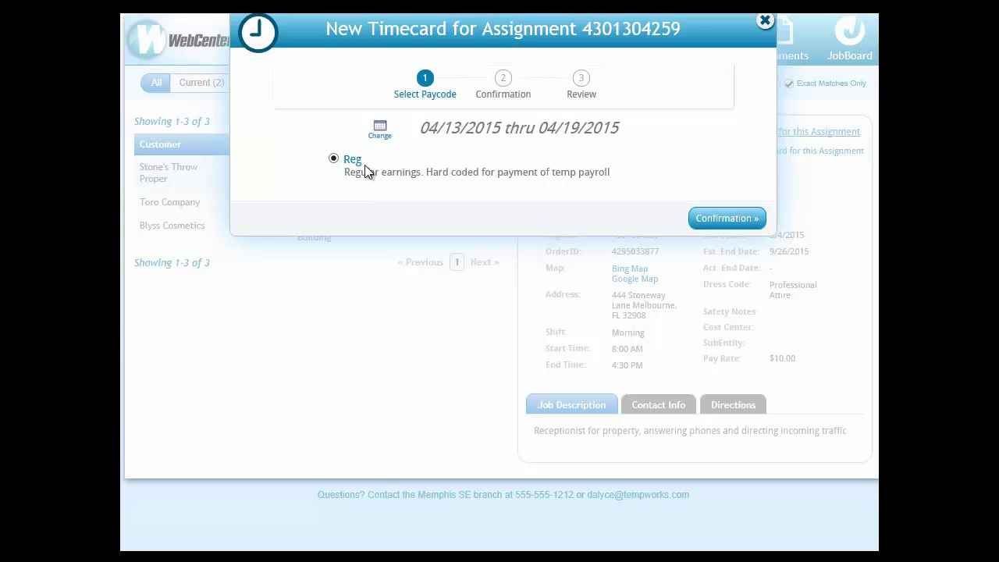
left_click(737, 224)
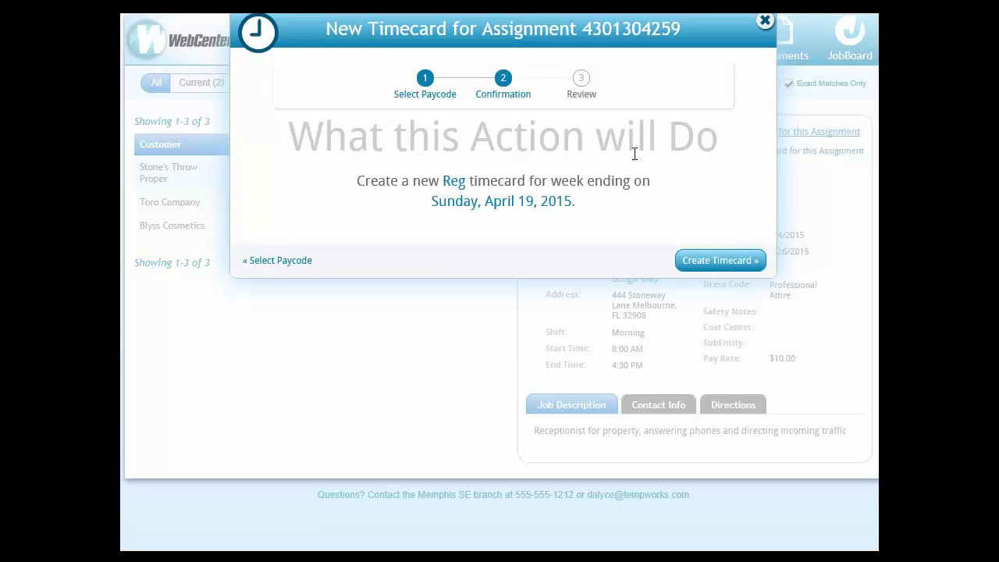
left_click(719, 264)
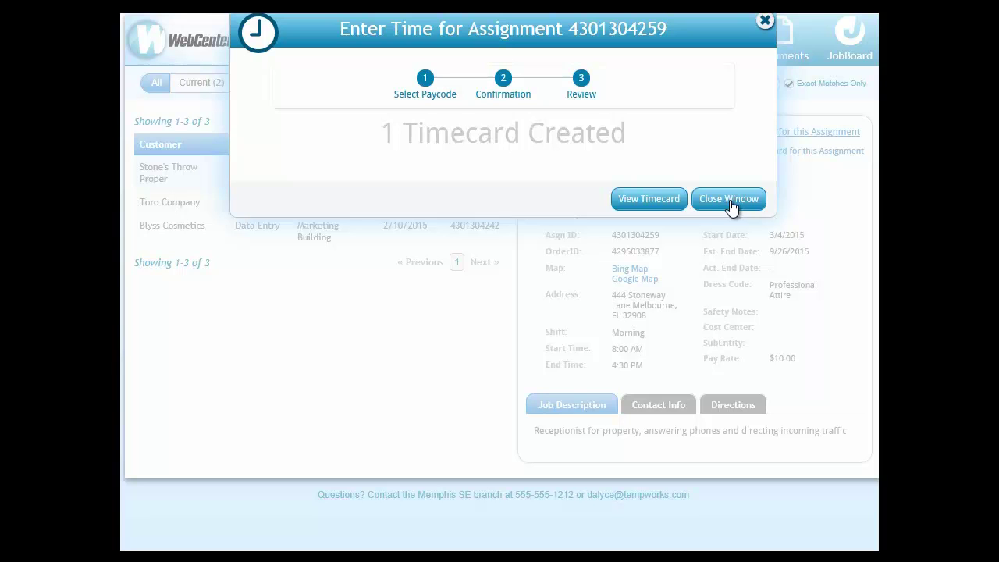
Step: View the new timecard, then list Timecards showing it Not Submitted at 0.00 hours
left_click(646, 201)
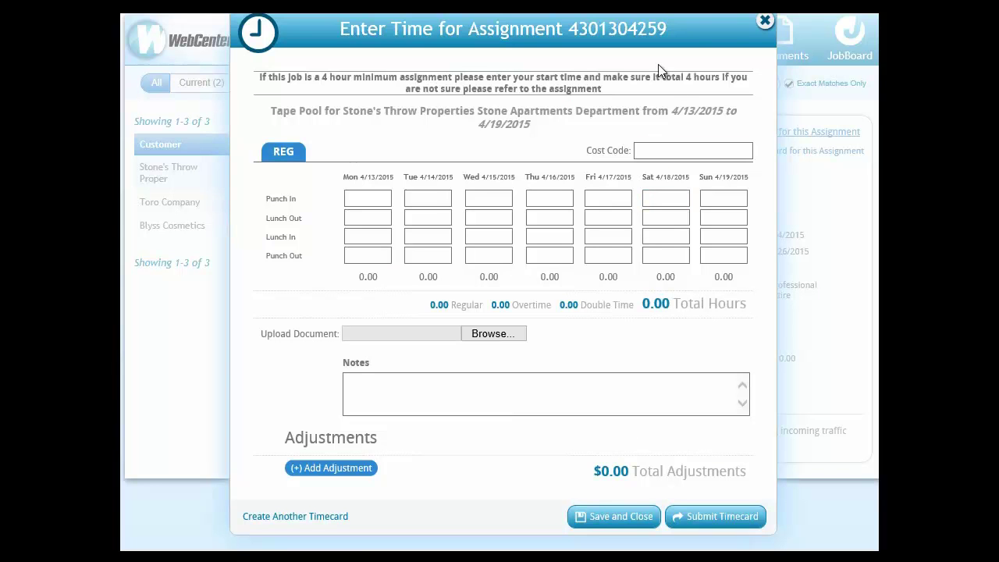
left_click(766, 22)
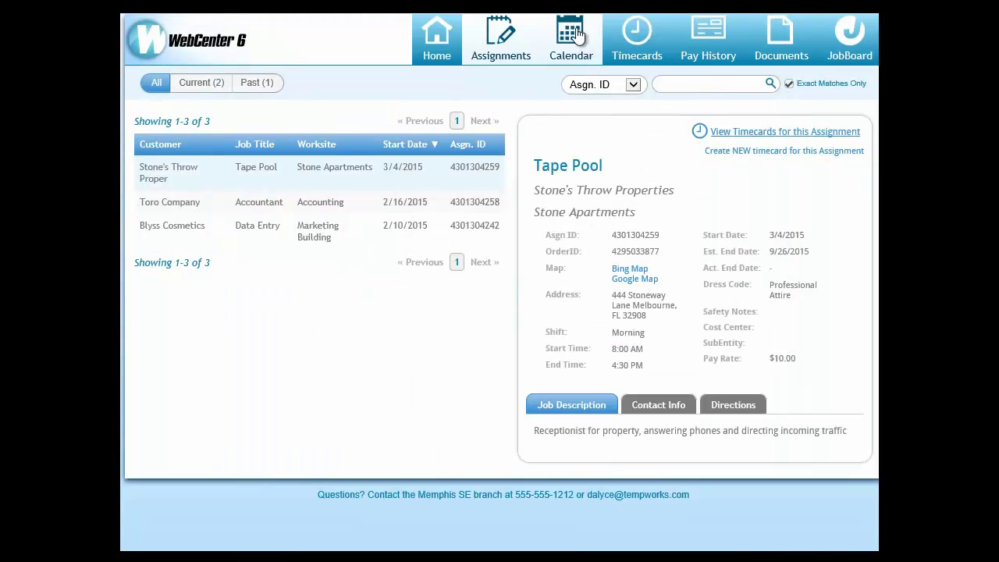
left_click(647, 45)
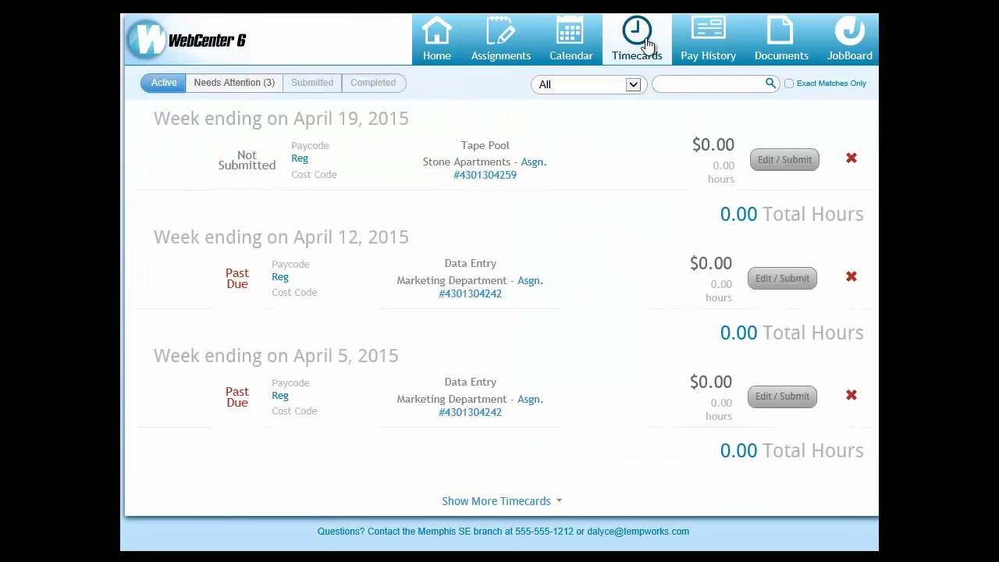
mouse_move(176, 140)
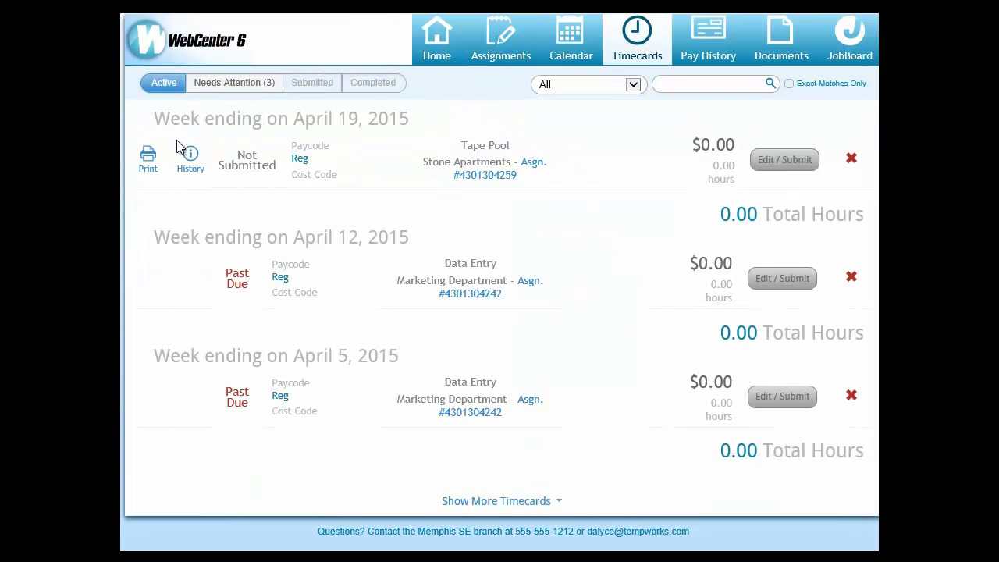
Step: Open the April 19 Tape Pool timecard via Edit / Submit and select Monday's punch boxes
left_click(788, 161)
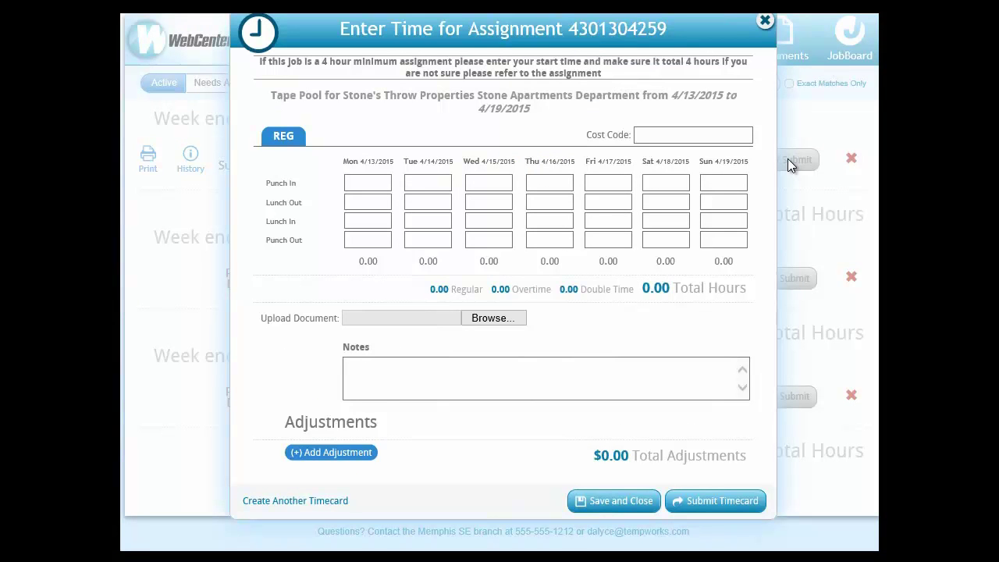
left_click(702, 132)
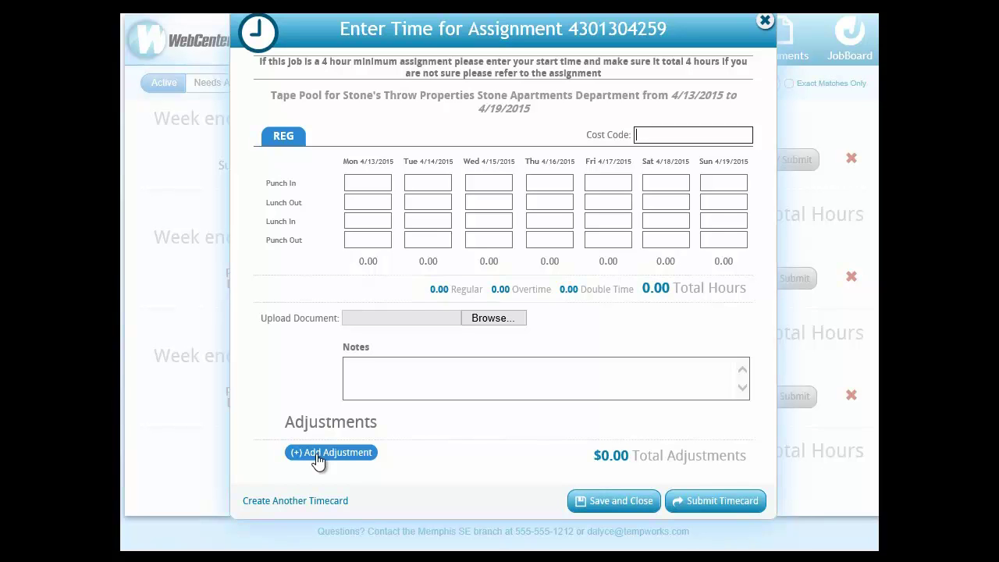
left_click(369, 182)
left_click(356, 202)
left_click(356, 221)
left_click(355, 243)
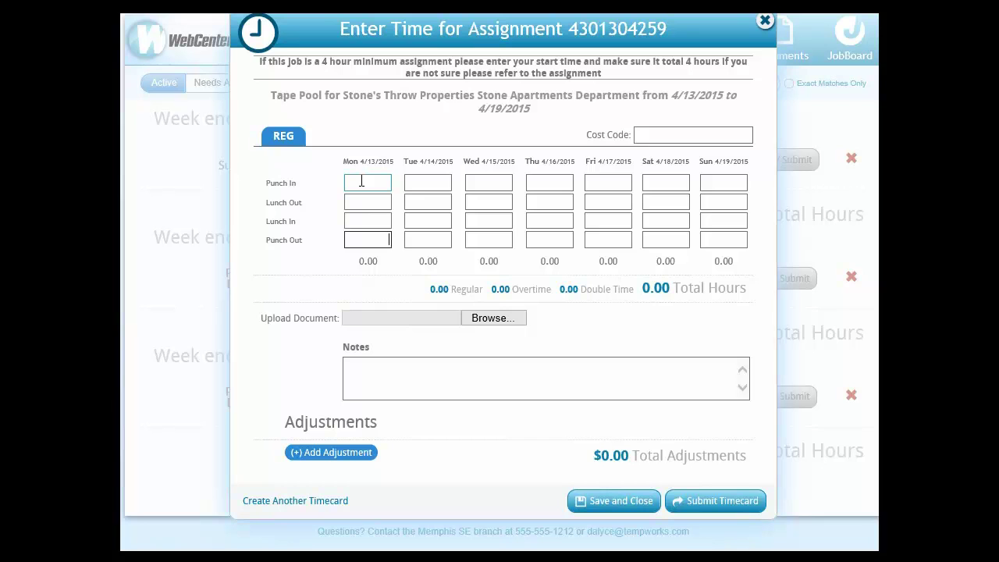
Step: Enter Monday as 8am–5pm with a 12–1 pm lunch (8.00 hours) and submit the timecard
type("8a")
key("BackSpace")
key("BackSpace")
left_click(361, 181)
type("8am")
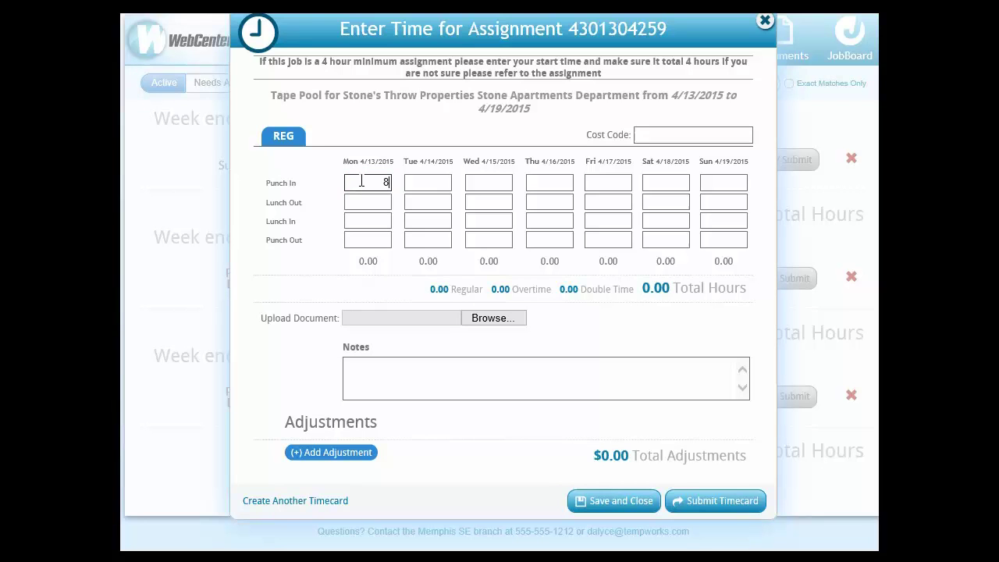
key("Tab")
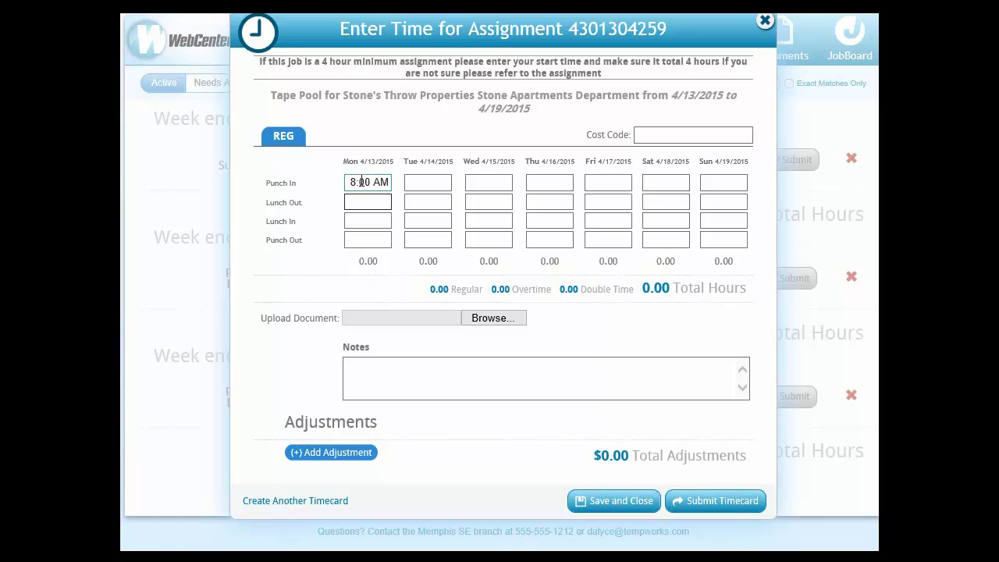
type("12 pm")
key("Tab")
type("1 pm")
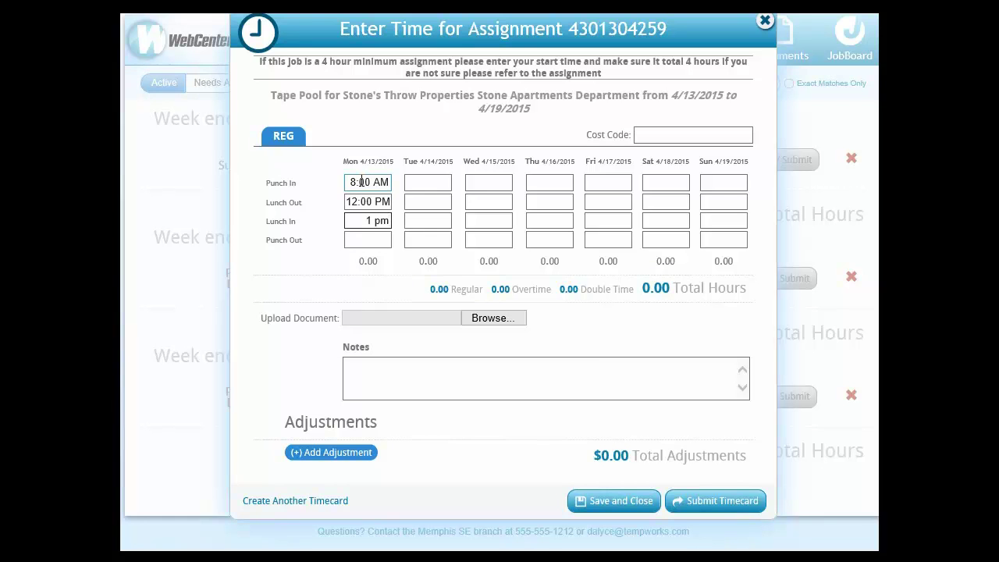
key("Tab")
type("5")
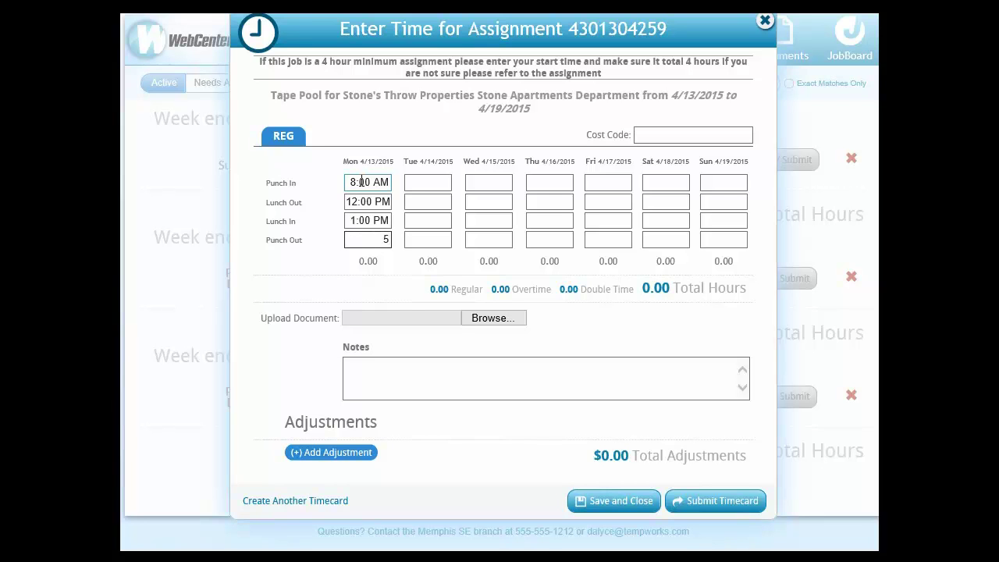
type(" pm")
left_click(428, 219)
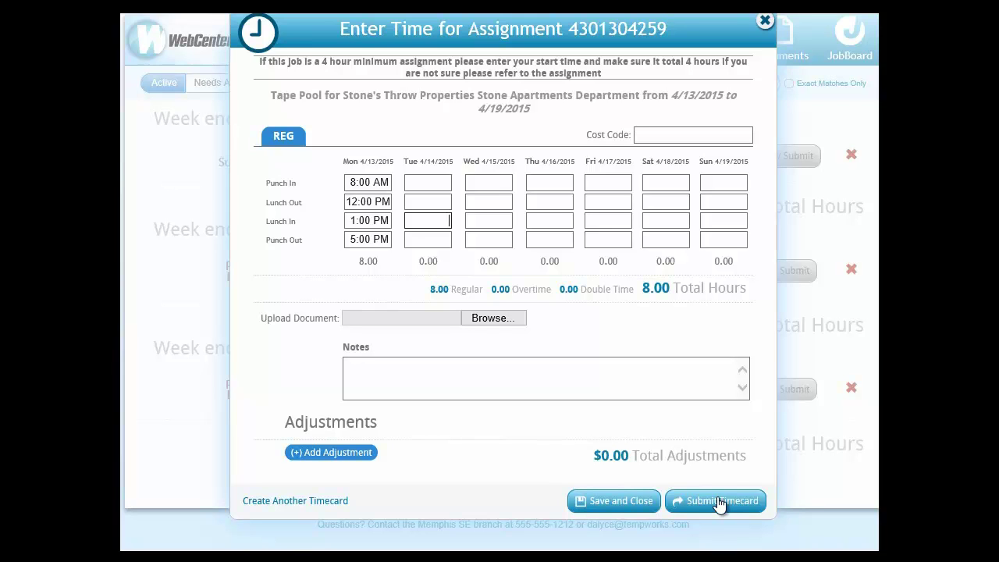
left_click(766, 22)
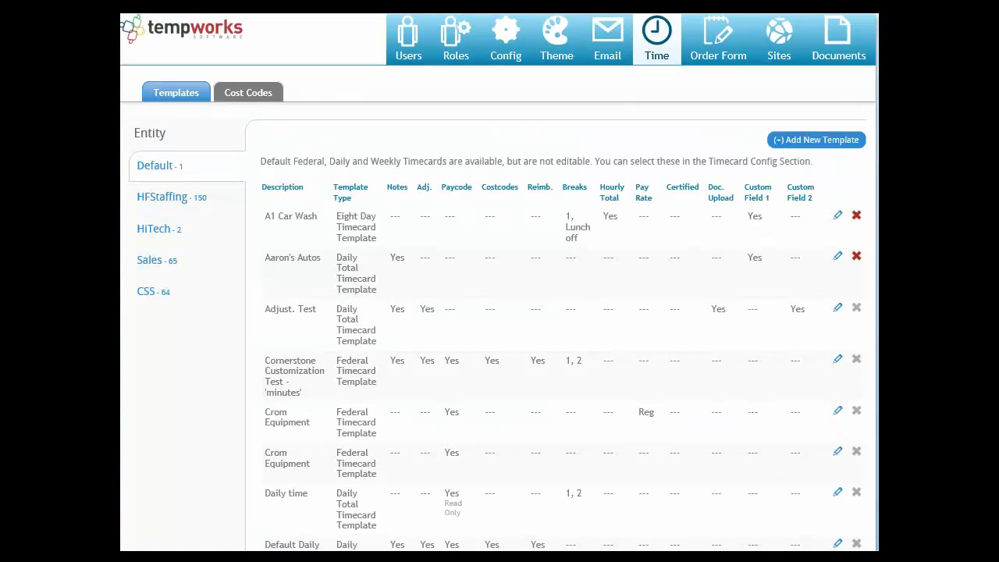
scroll(548, 419, "down", 5)
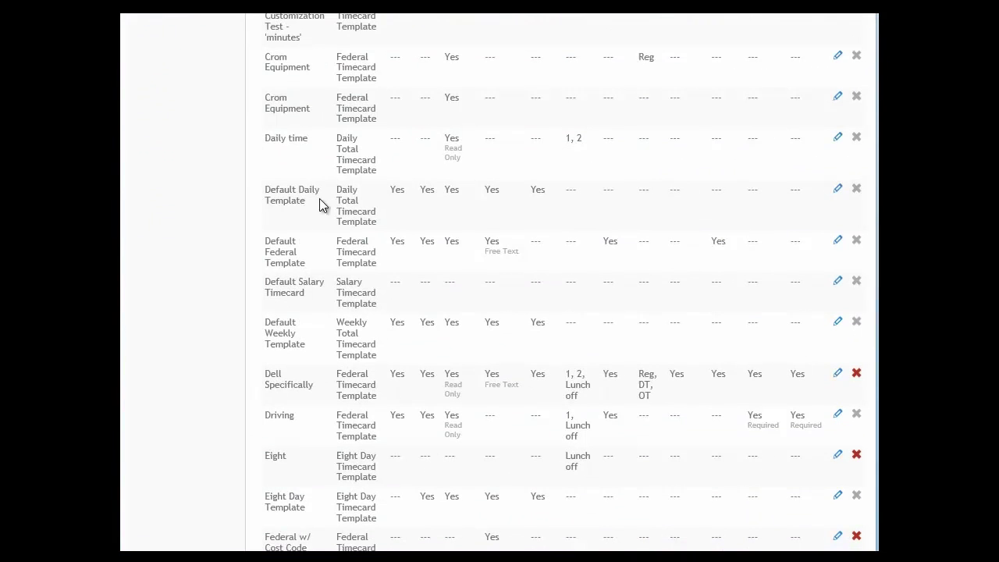
left_click(839, 190)
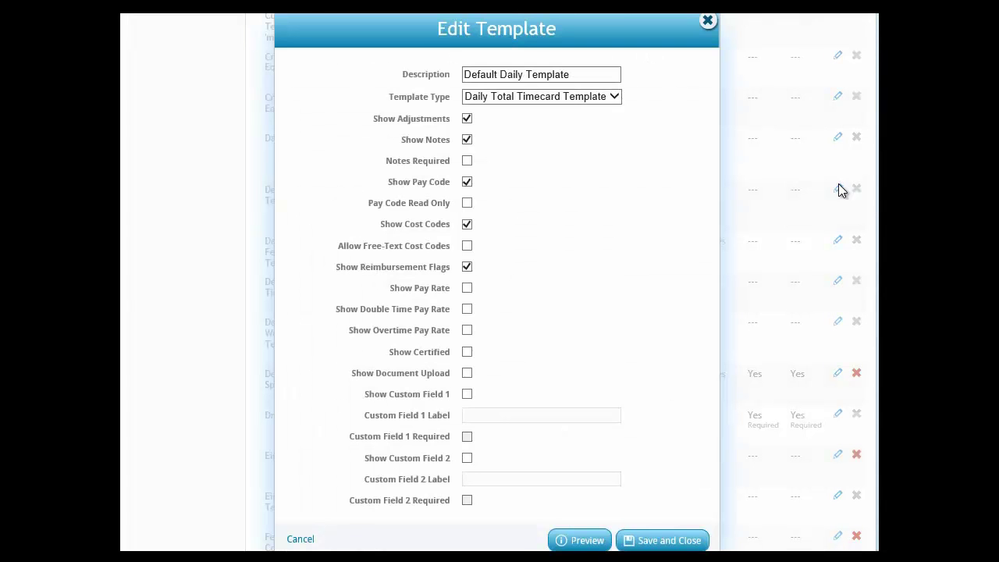
left_click(580, 540)
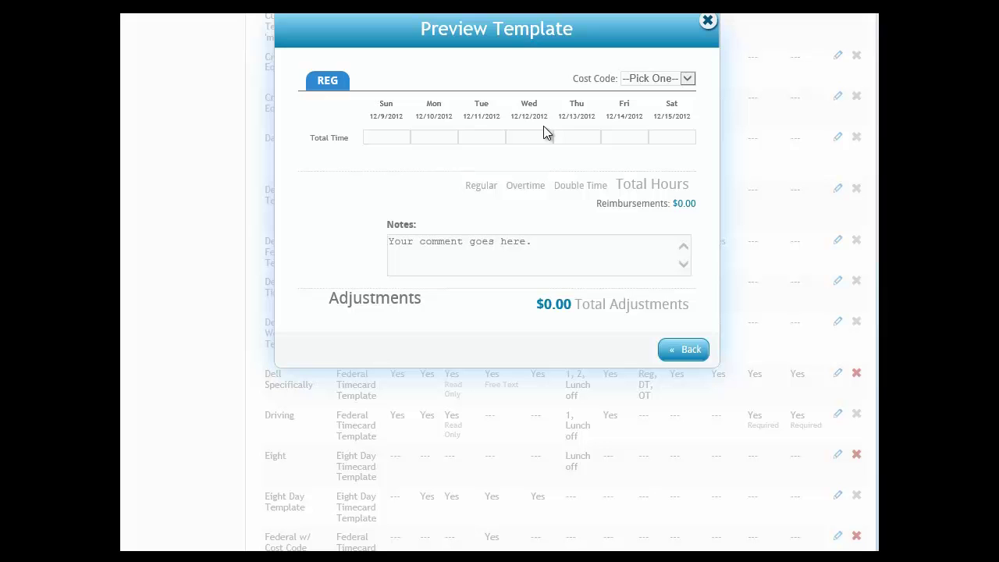
left_click(708, 22)
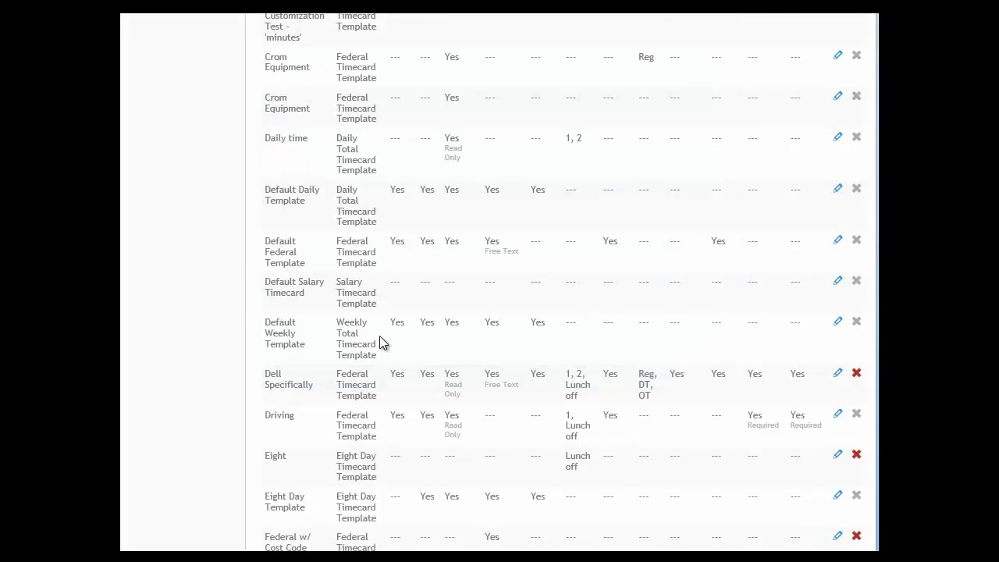
Step: Preview the Default Weekly Template, then preview the Default Salary Timecard with Days Worked checkboxes
left_click(838, 322)
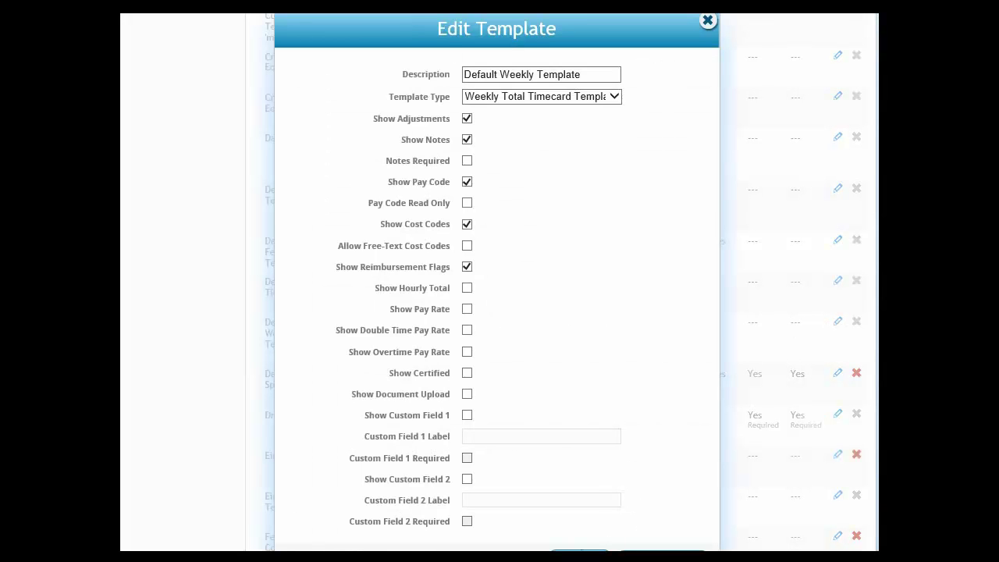
left_click(580, 550)
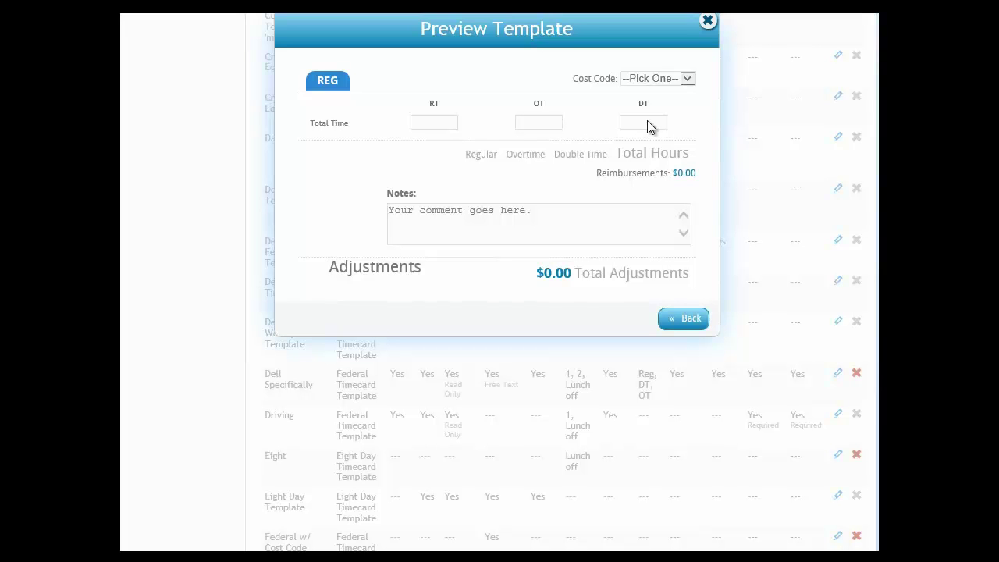
left_click(707, 21)
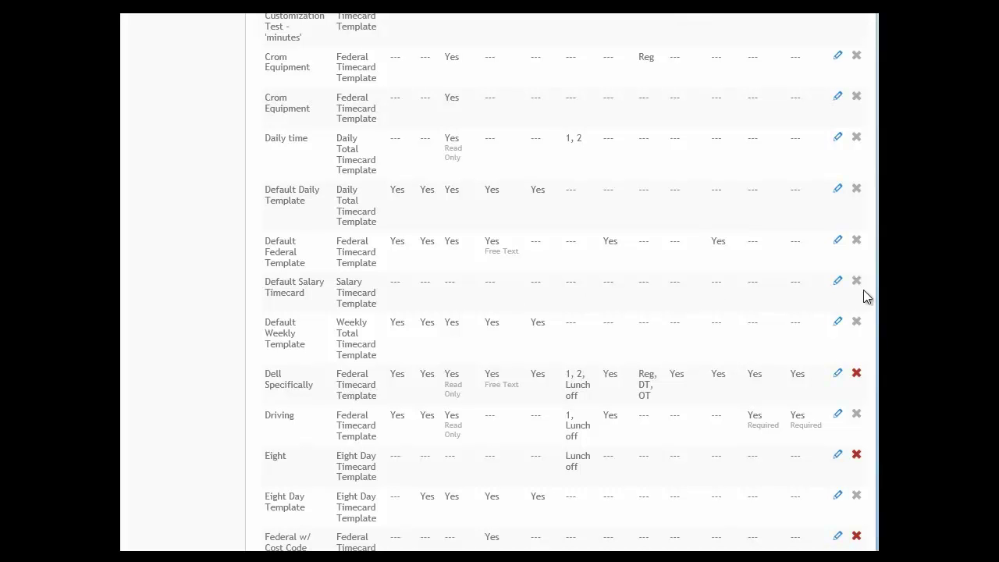
left_click(838, 283)
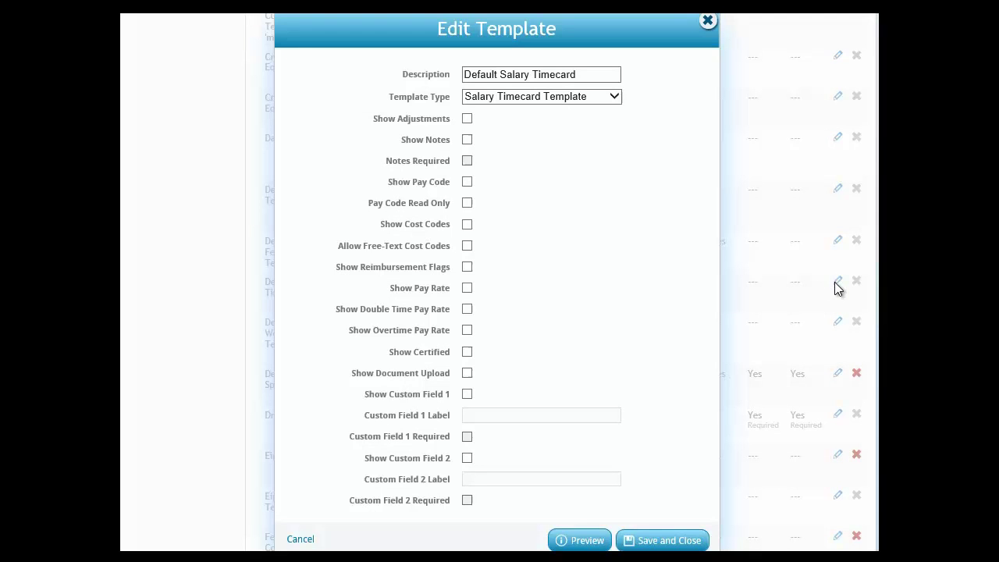
left_click(568, 542)
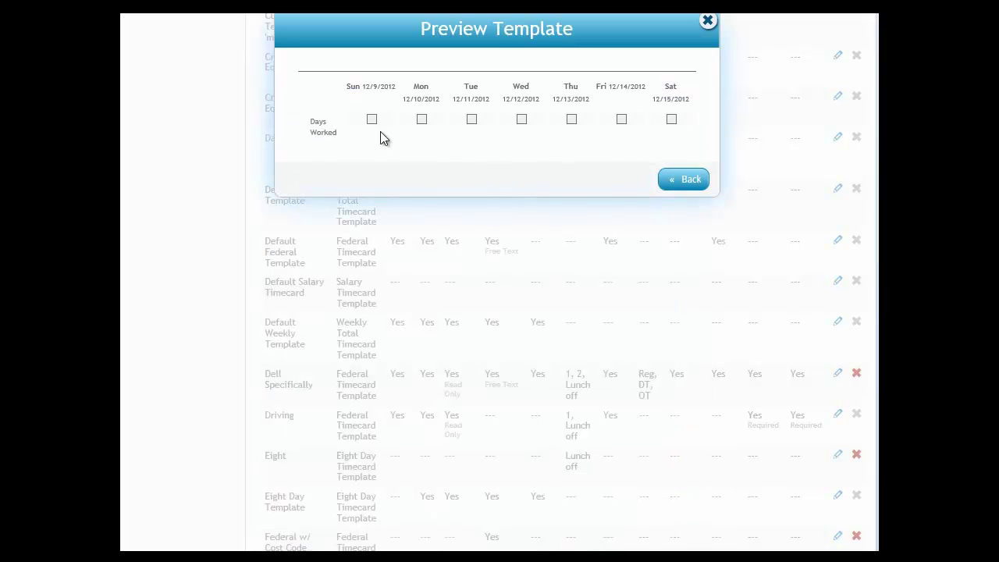